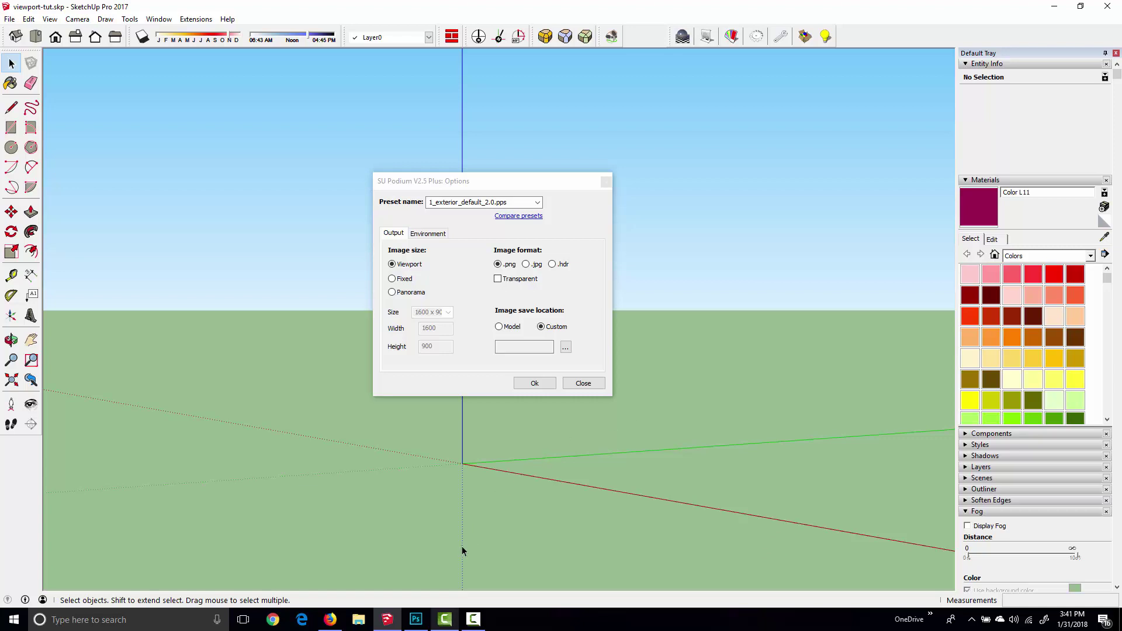
Check the 5x7 print resolution in Photoshop, and set SketchUp's Podium render output to a fixed size of 1500 x 2100
left_click(416, 619)
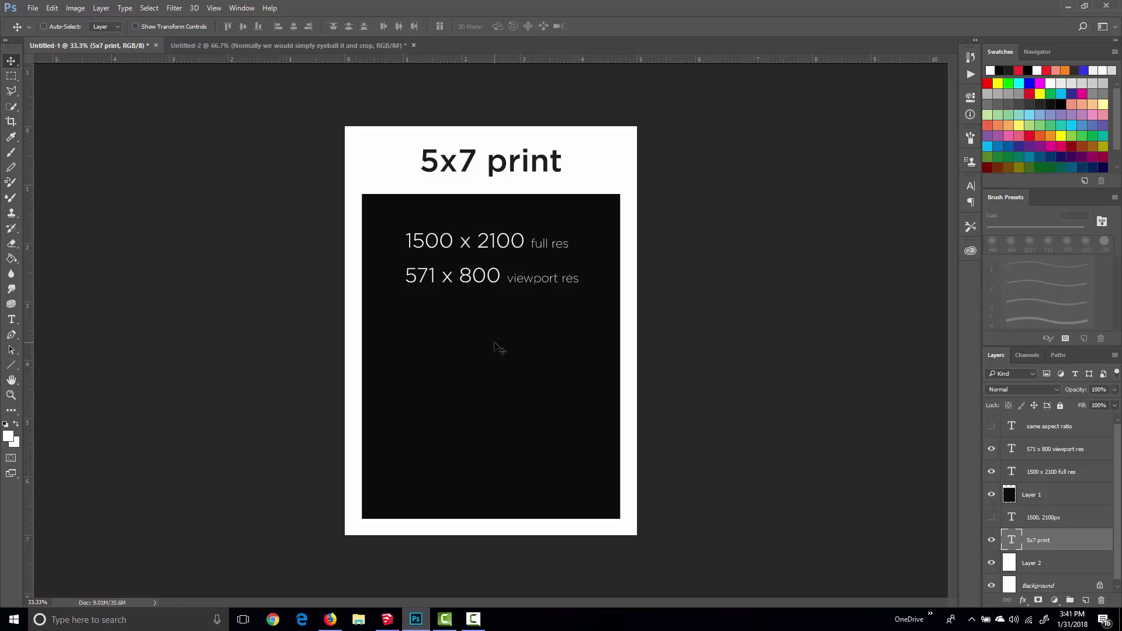
left_click(386, 619)
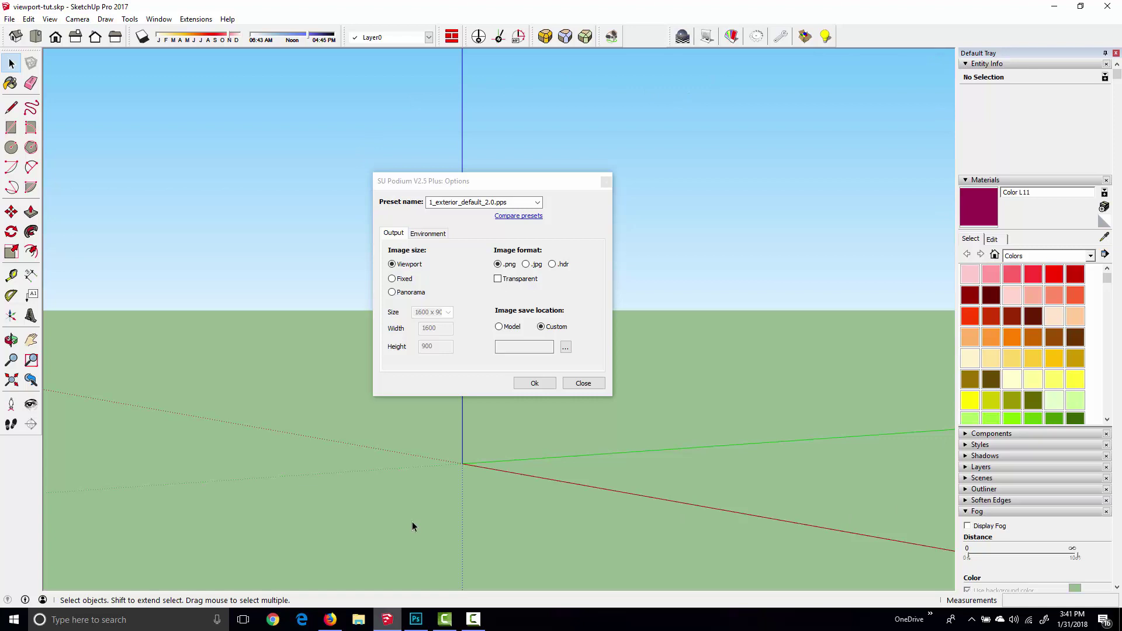
left_click(392, 279)
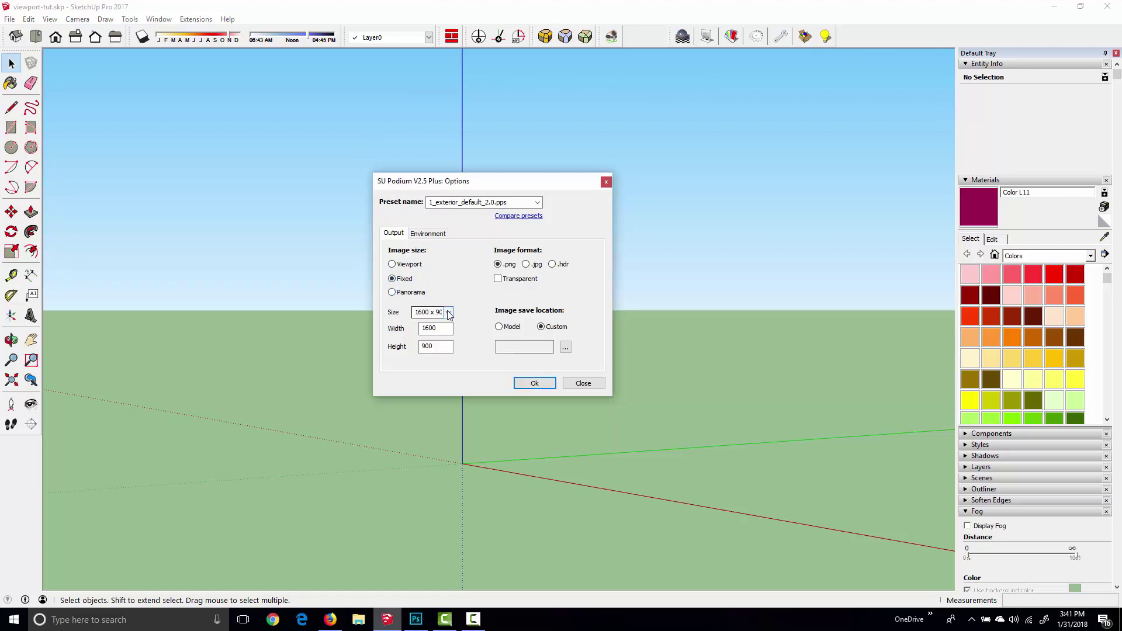
left_click(449, 312)
left_click(444, 332)
double_click(432, 328)
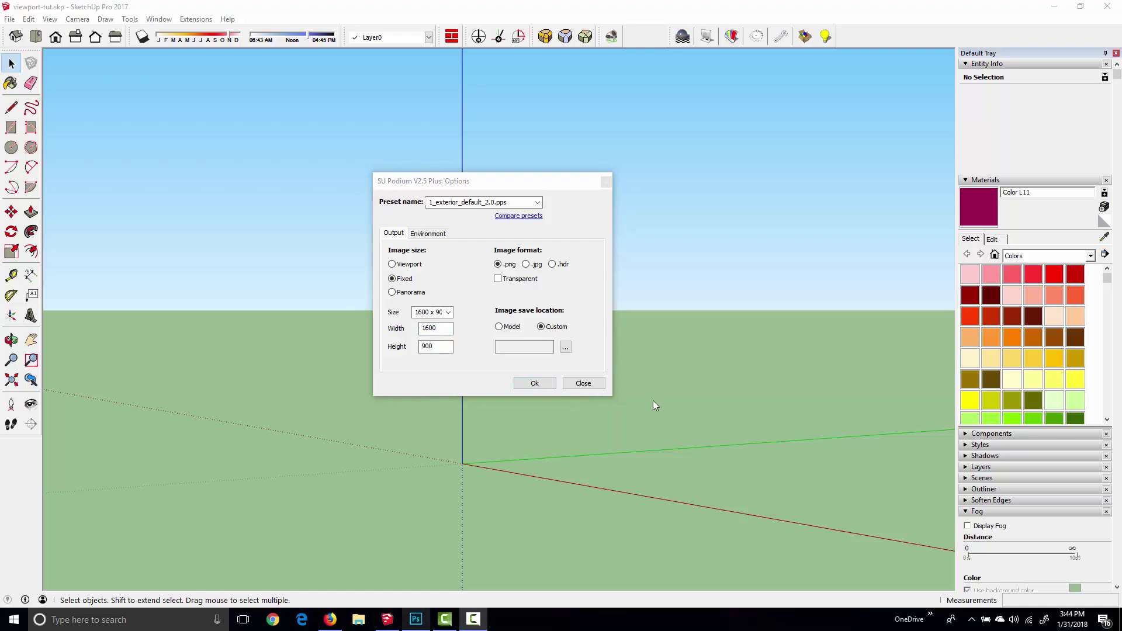
left_click_drag(435, 328, 391, 343)
type("600")
type("2100")
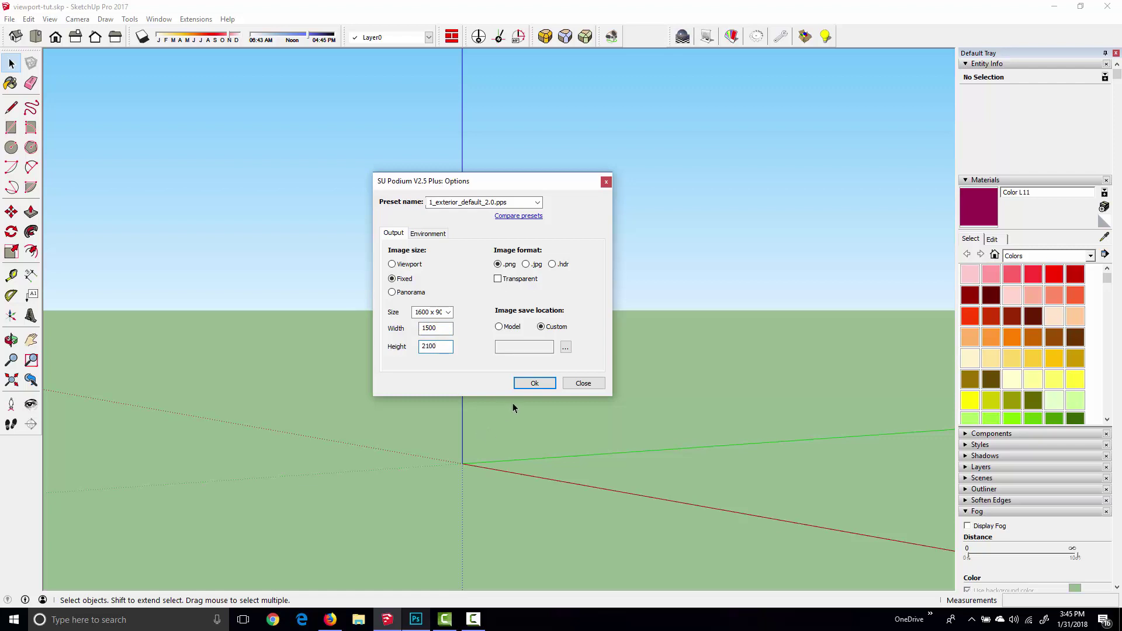
left_click(532, 384)
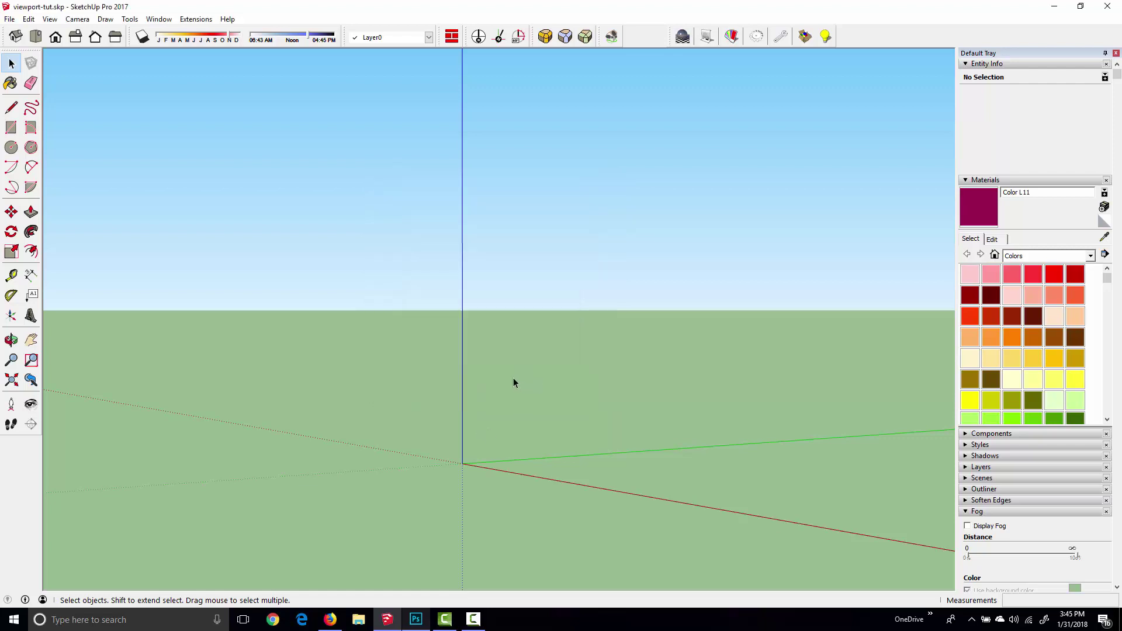
Choose the 1920 x 1080 preset as the fixed output size in the Podium options
middle_click_drag(496, 395, 586, 478)
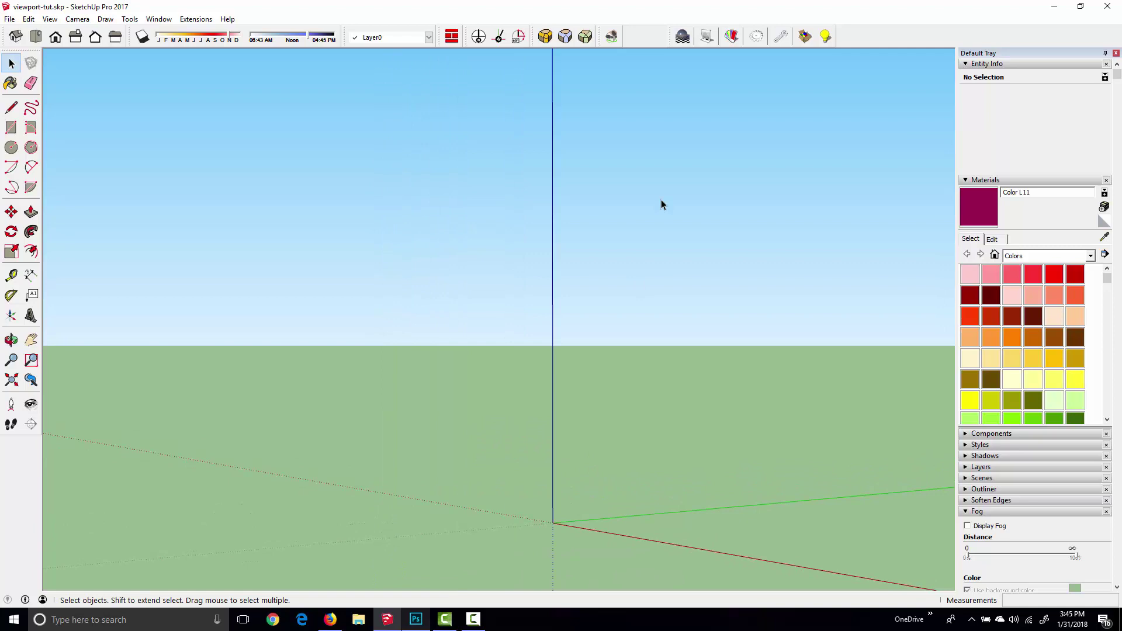
left_click(757, 36)
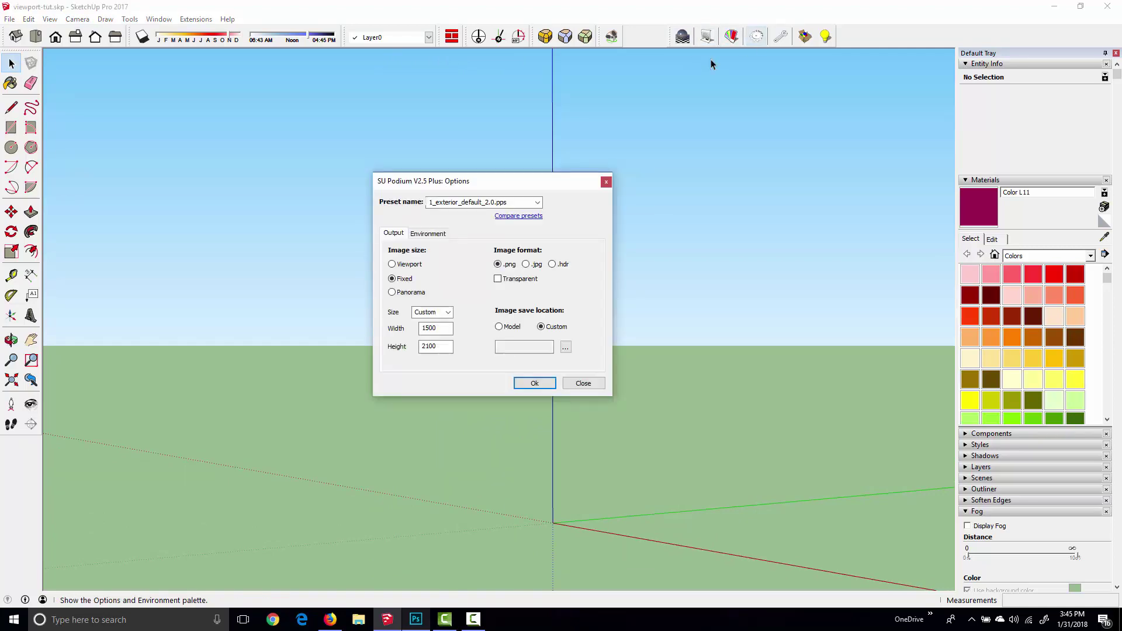
left_click(447, 312)
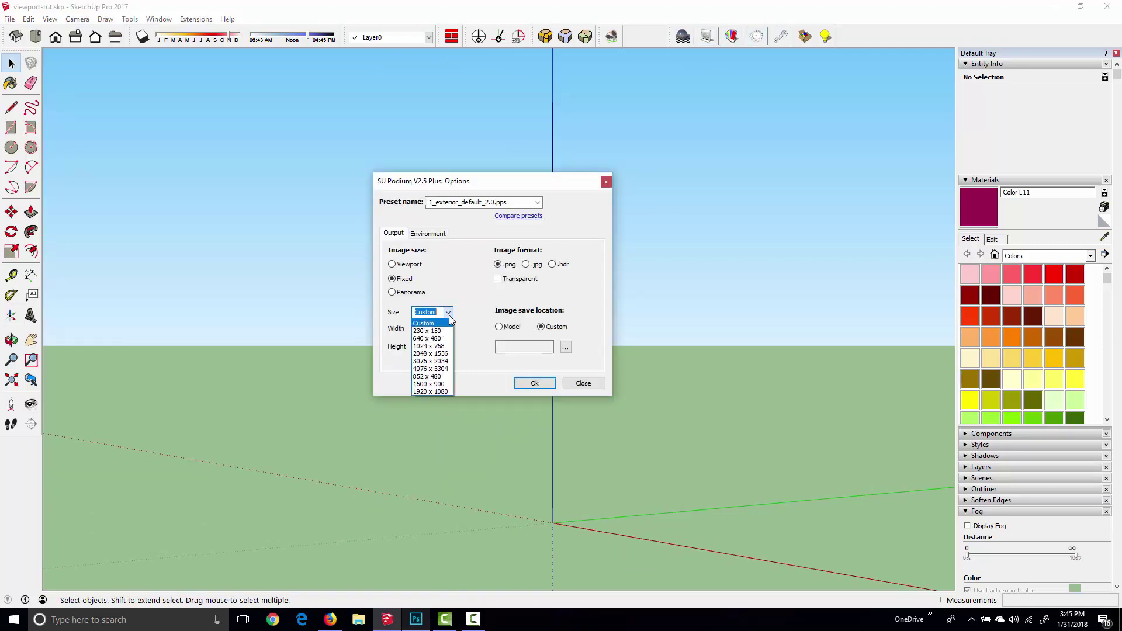
left_click(438, 392)
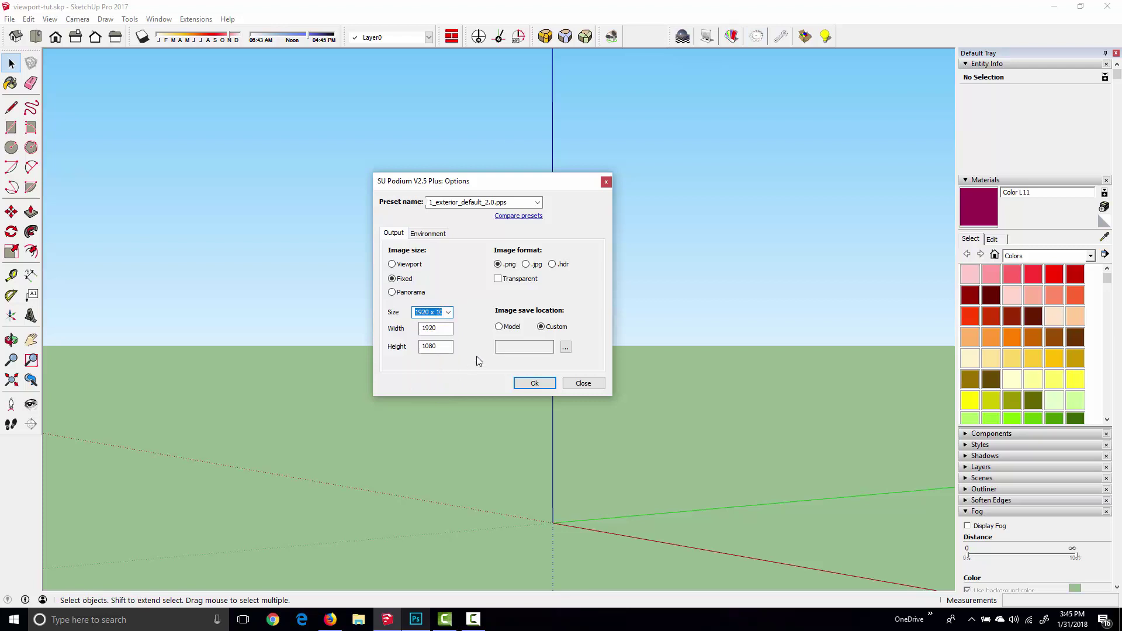
key("alt+Tab")
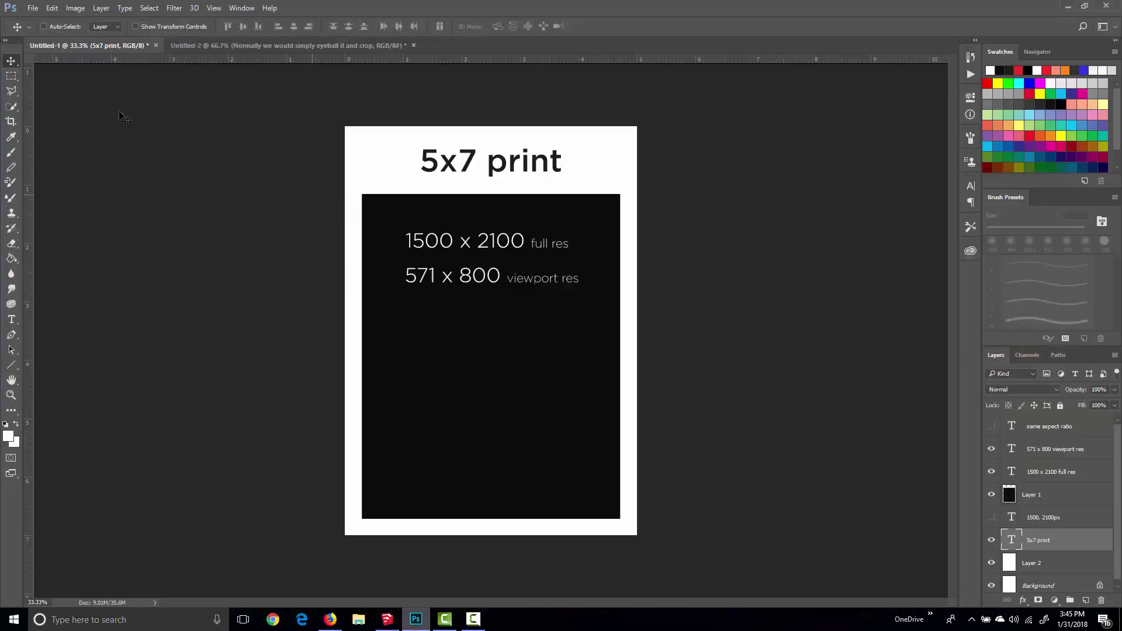
left_click(11, 121)
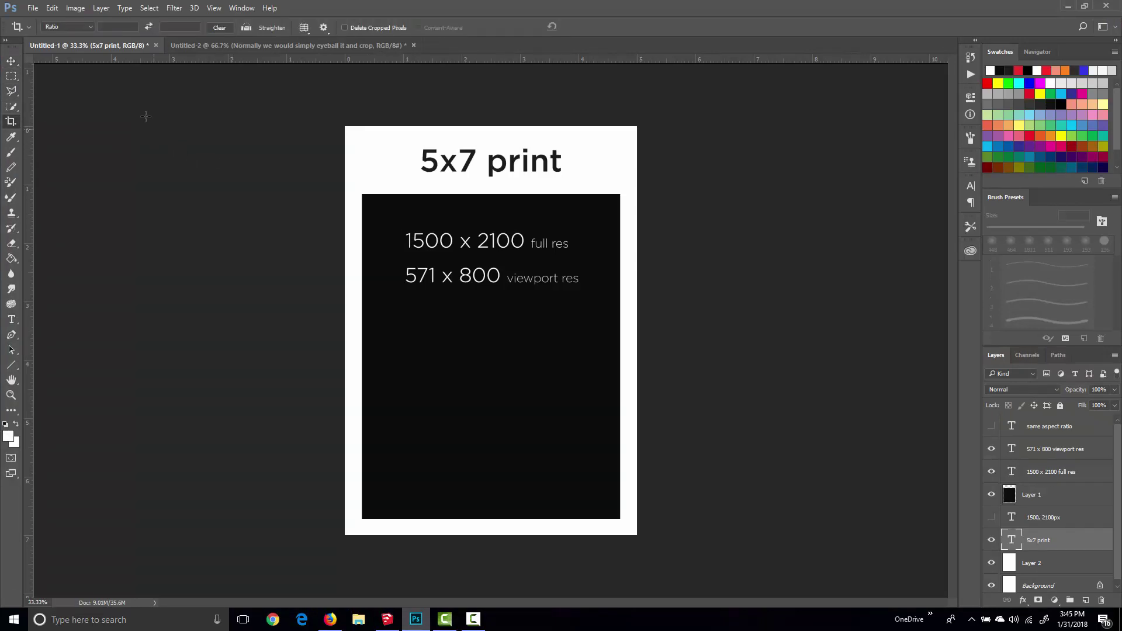
left_click(11, 61)
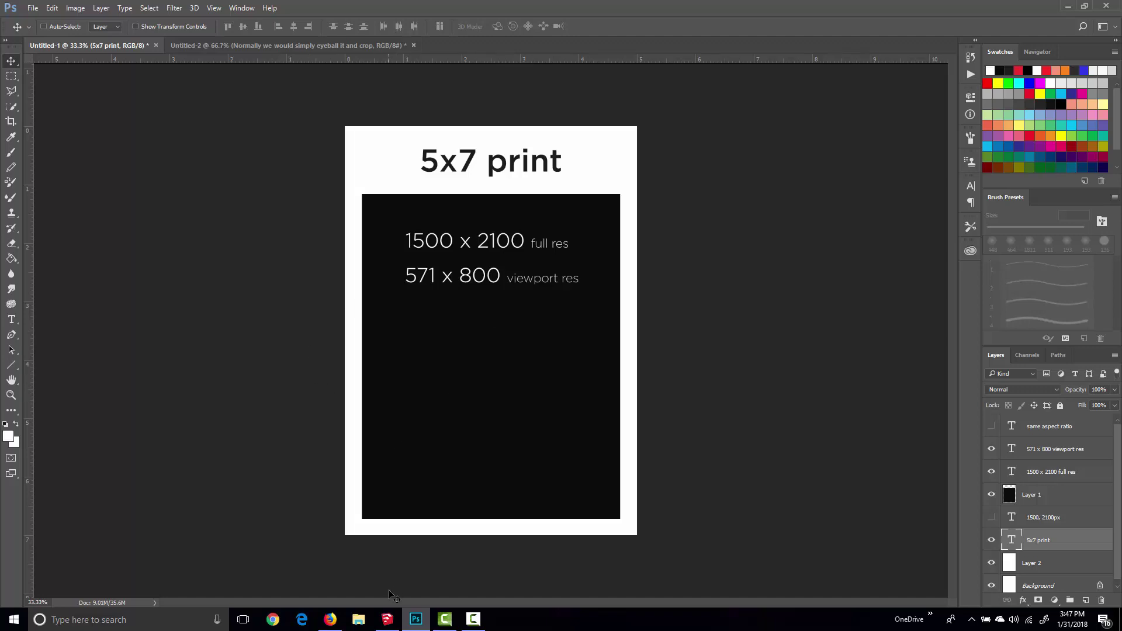
left_click(387, 620)
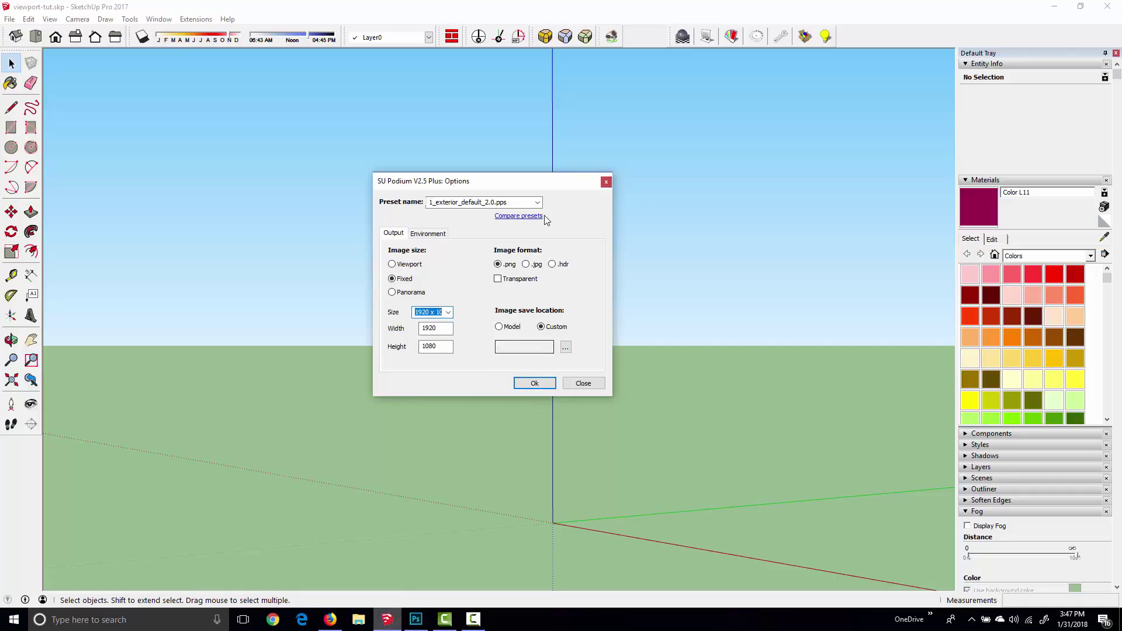
left_click(606, 185)
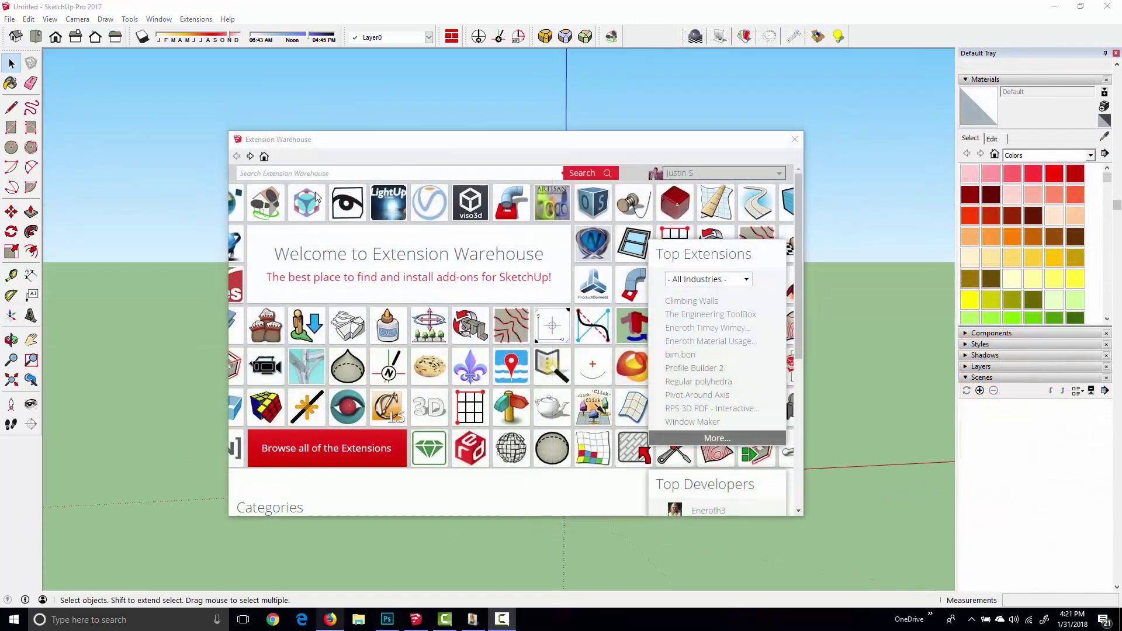
Search the Extension Warehouse for "eneroth viewport resizer" and open the Eneroth Viewport Resizer page
left_click(302, 175)
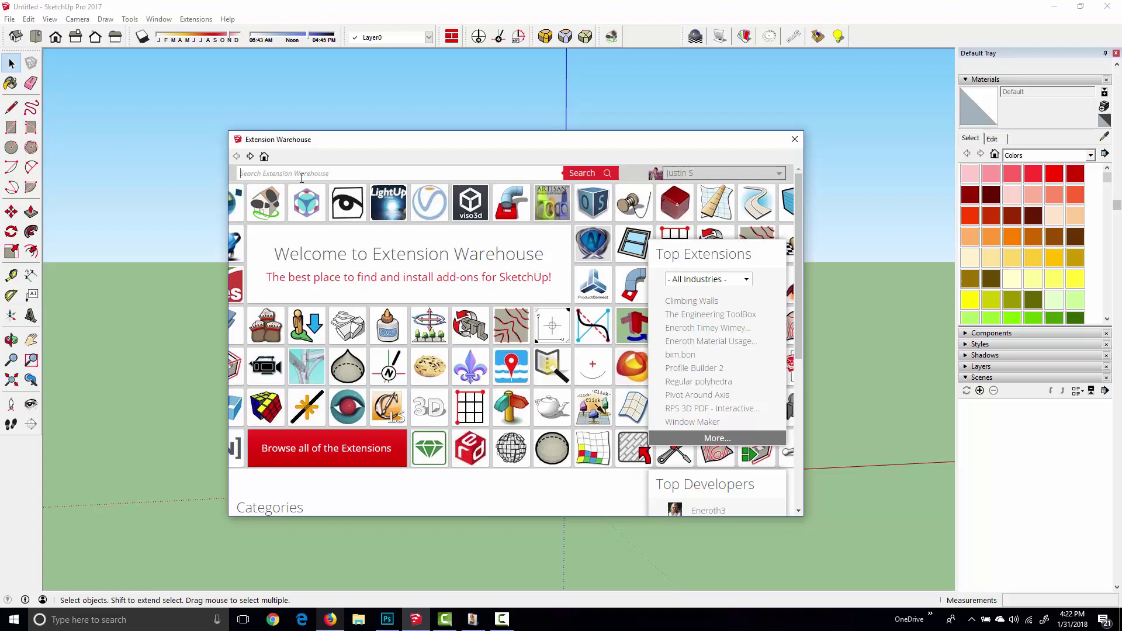
type("eneroth viewport resizer")
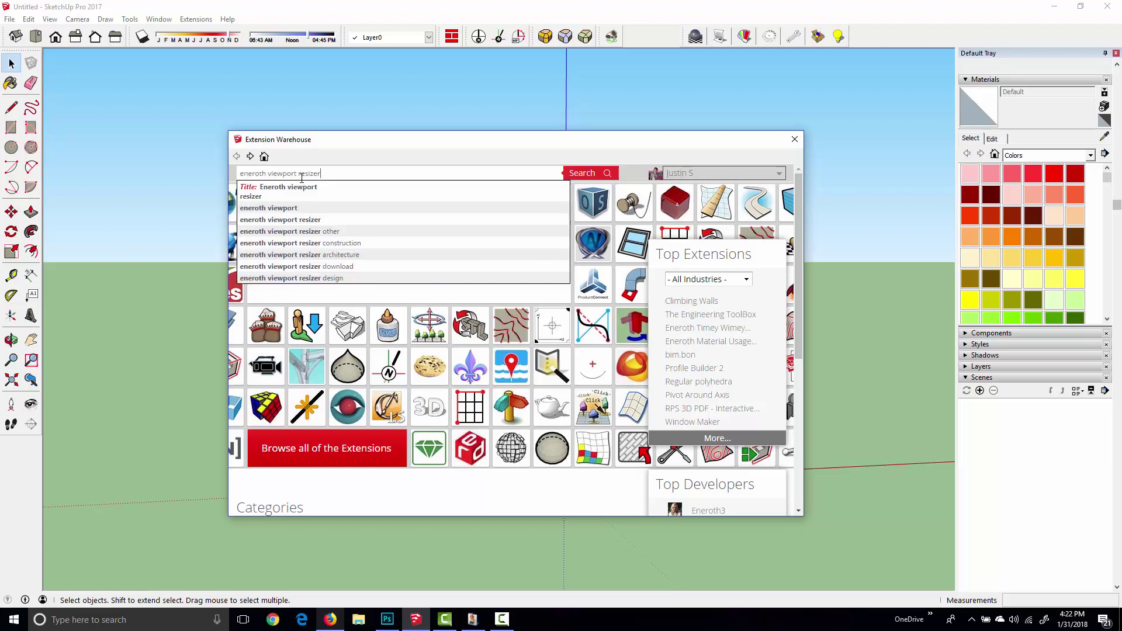
left_click(301, 187)
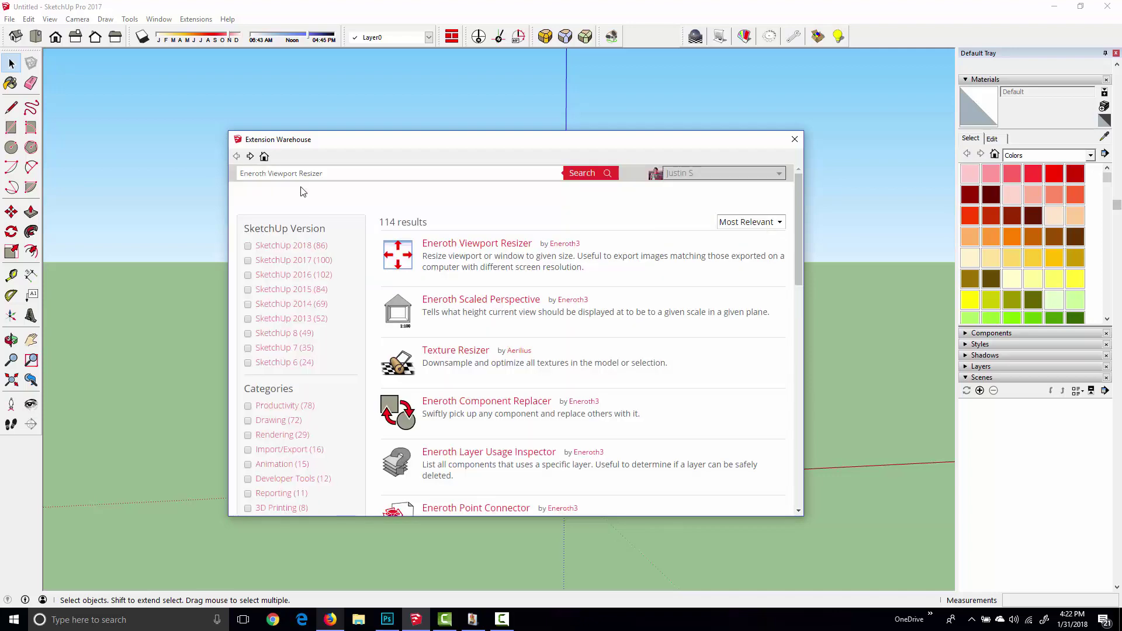
left_click(442, 249)
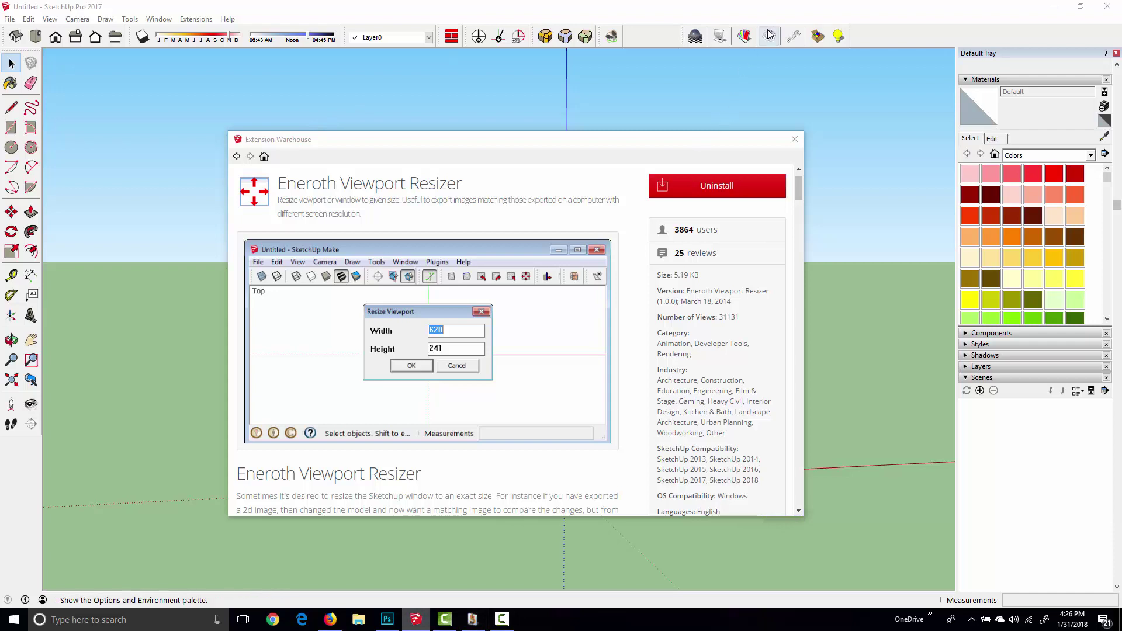
Set the Podium render output to the Fixed image size at 1500 x 2100 and accept the options
left_click(769, 36)
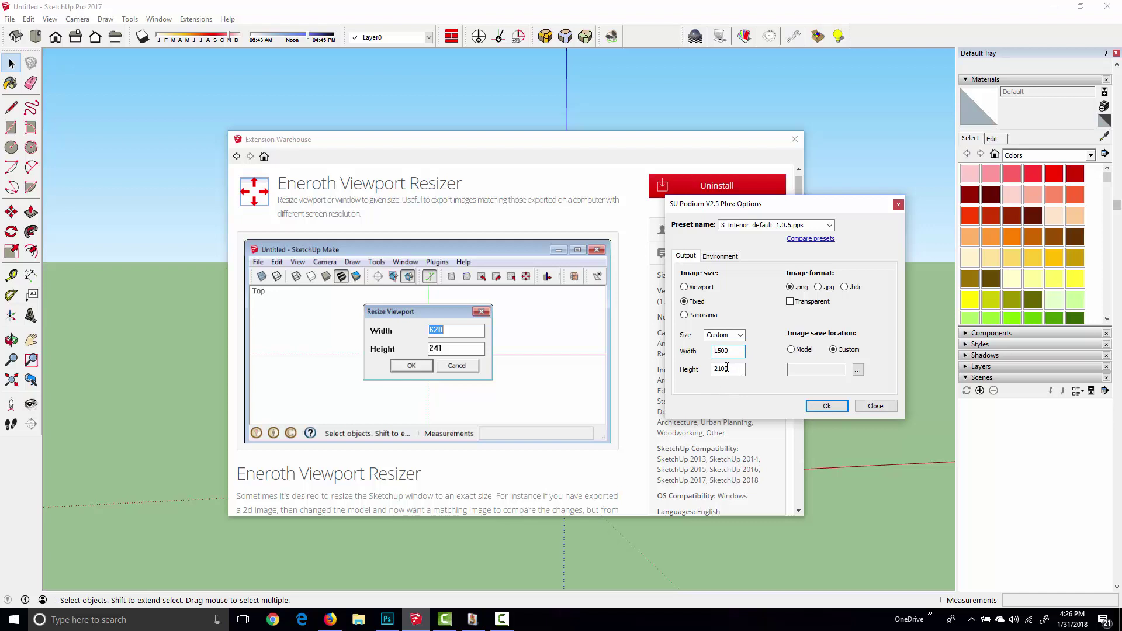
left_click(691, 287)
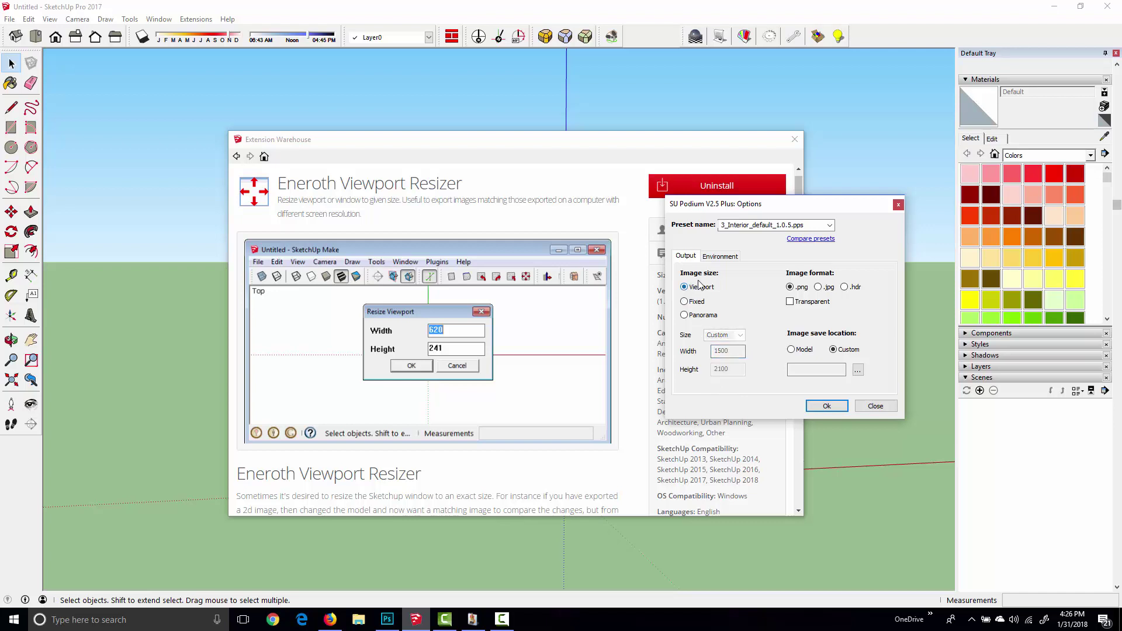
left_click(695, 303)
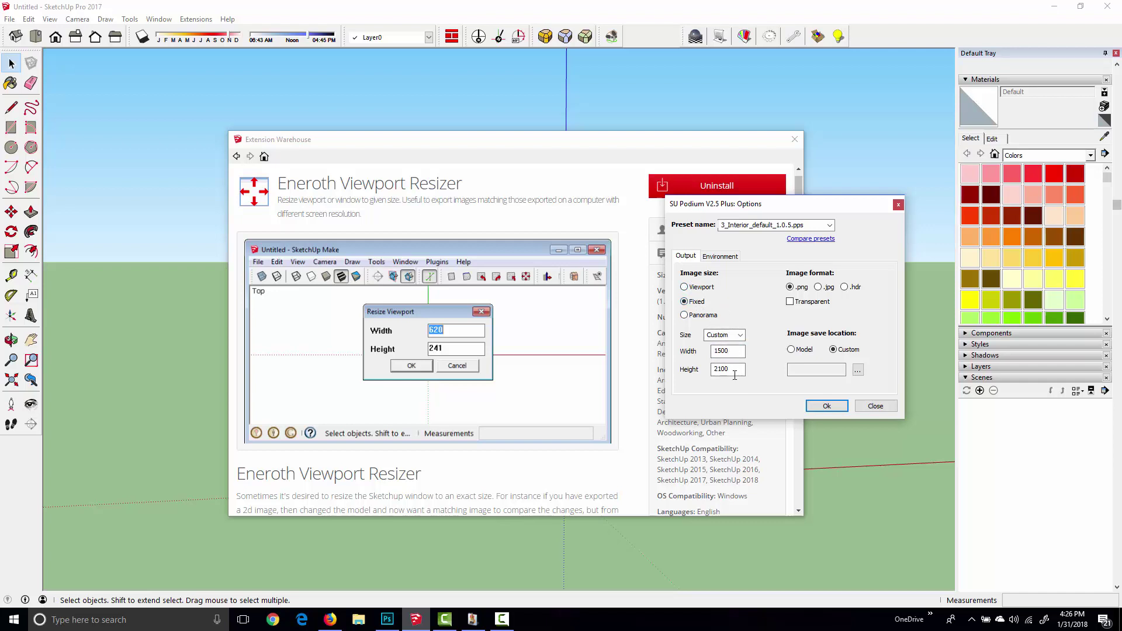
left_click(819, 403)
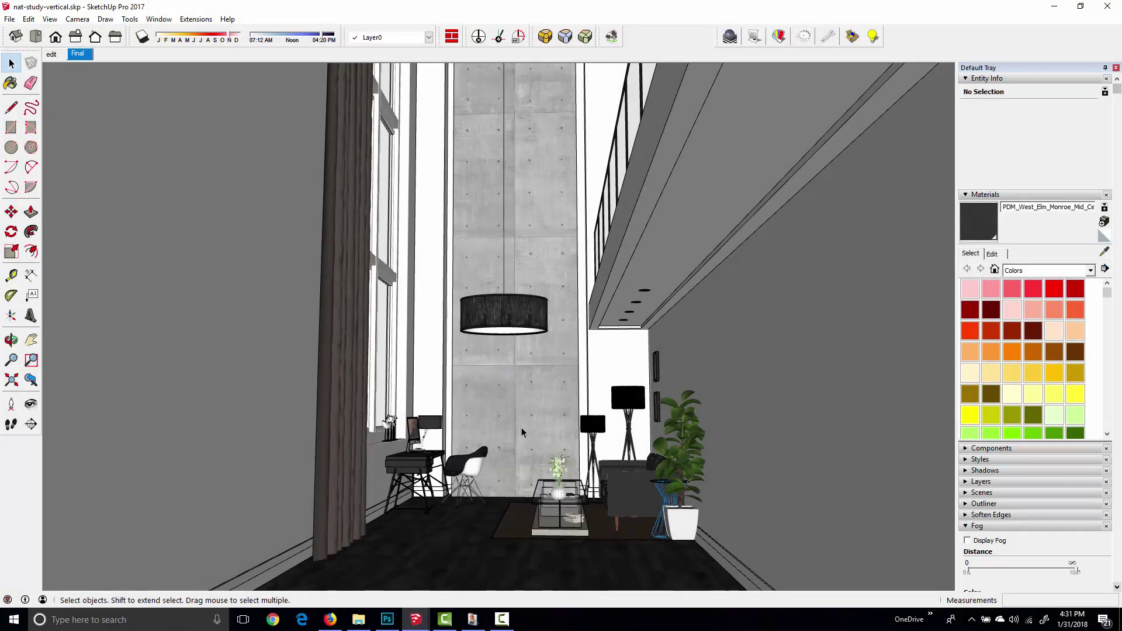
Switch to Photoshop and find the proportional print width for an 800-pixel height in the Image Size settings, without applying the change
left_click(387, 619)
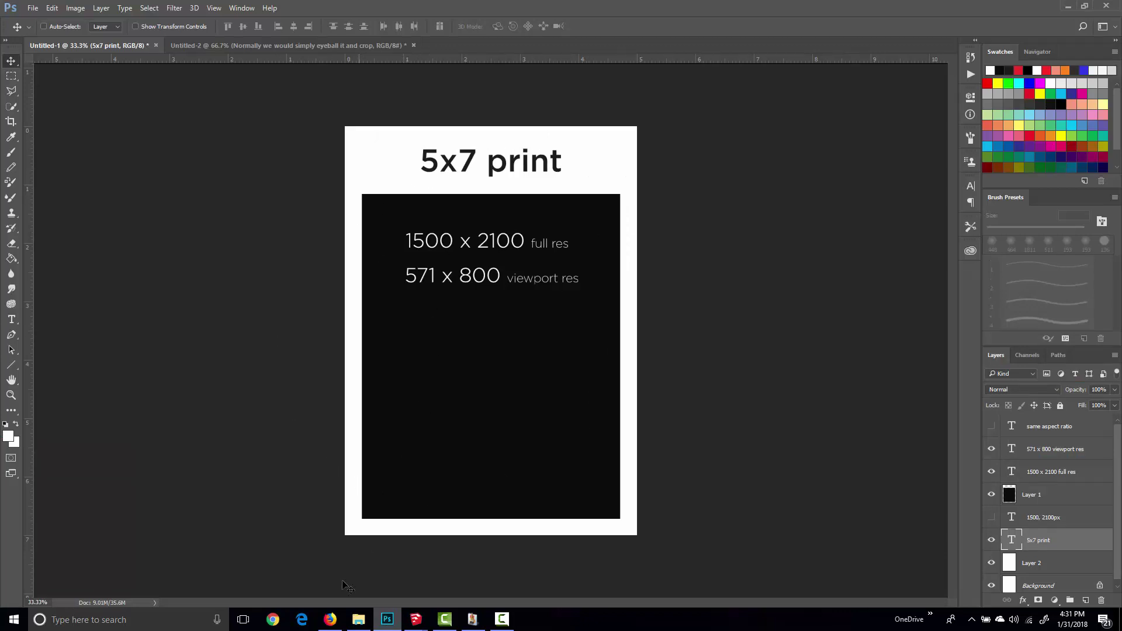
mouse_move(412, 615)
left_click(471, 569)
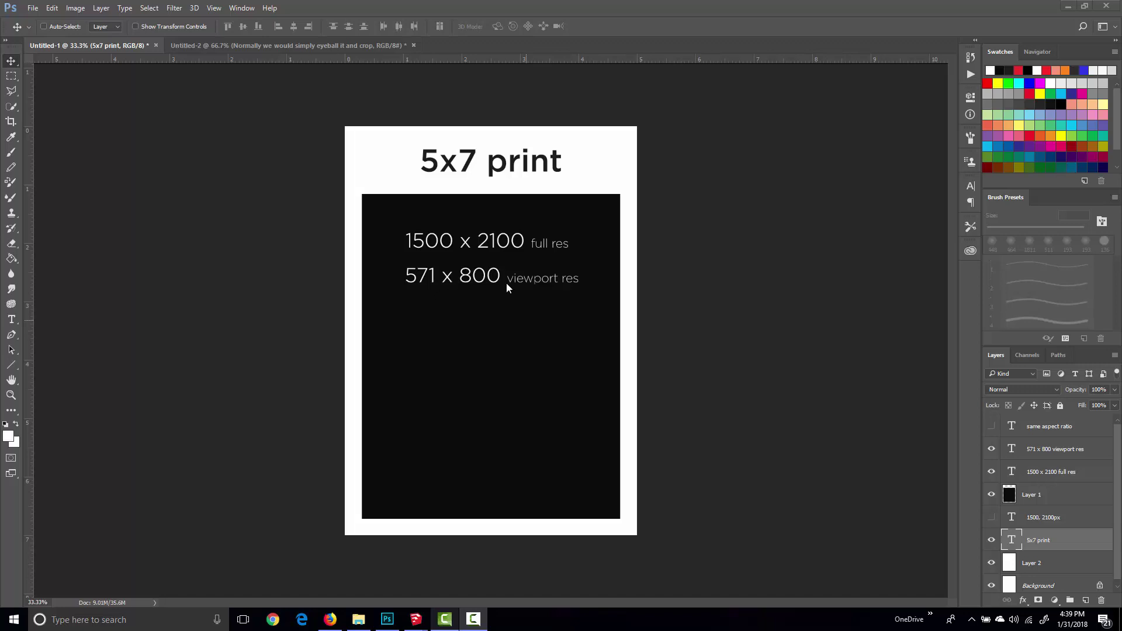
left_click(77, 9)
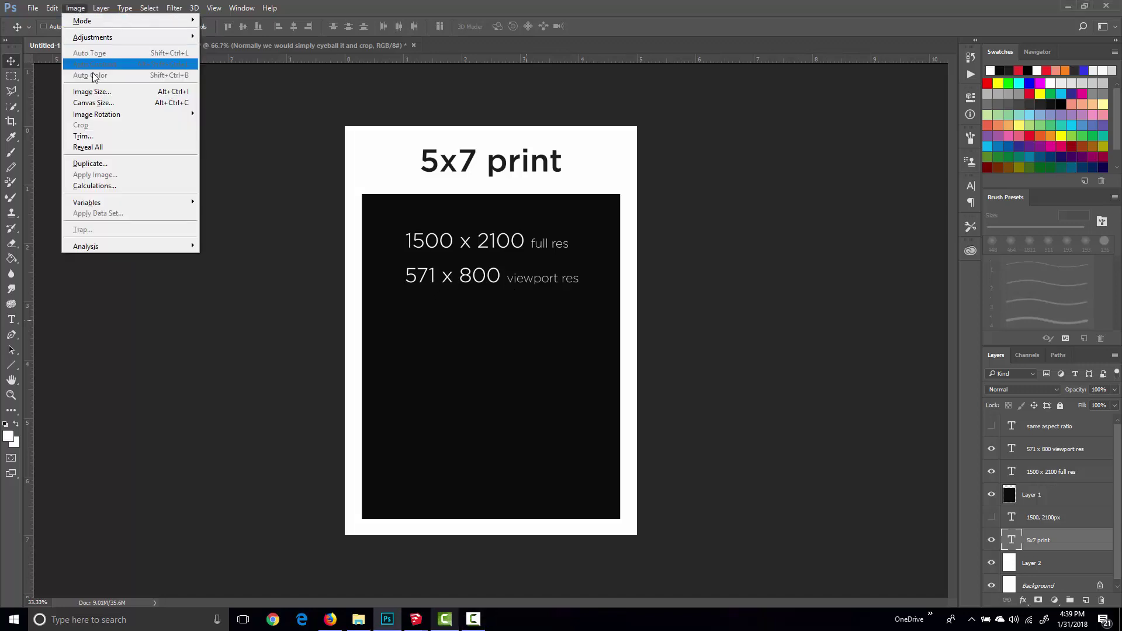
left_click(92, 92)
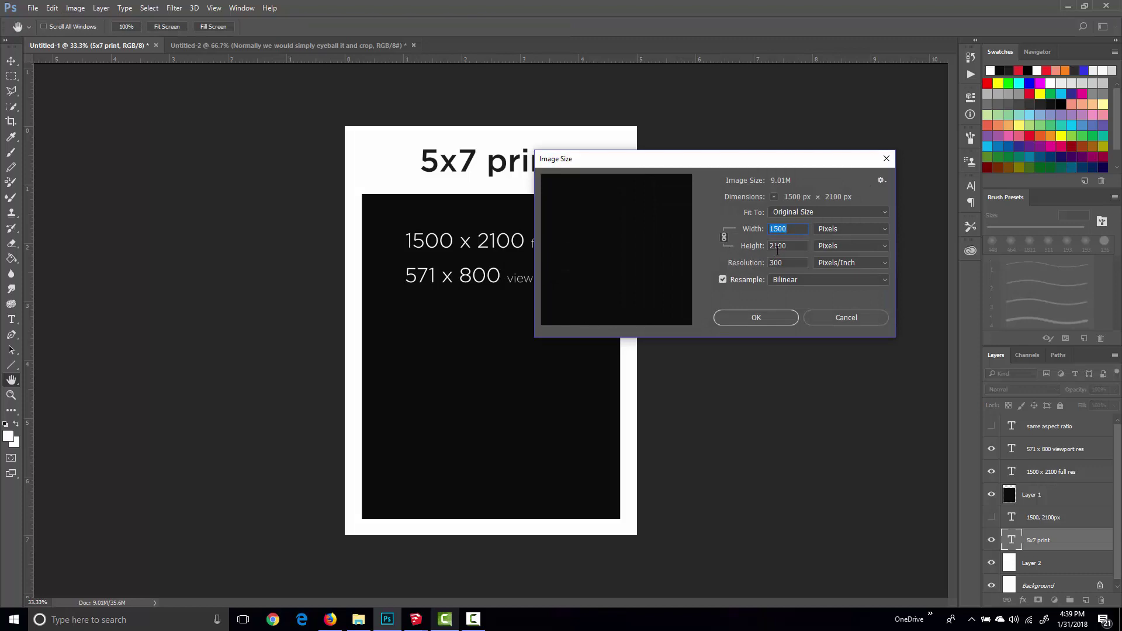
key("Tab")
type("800")
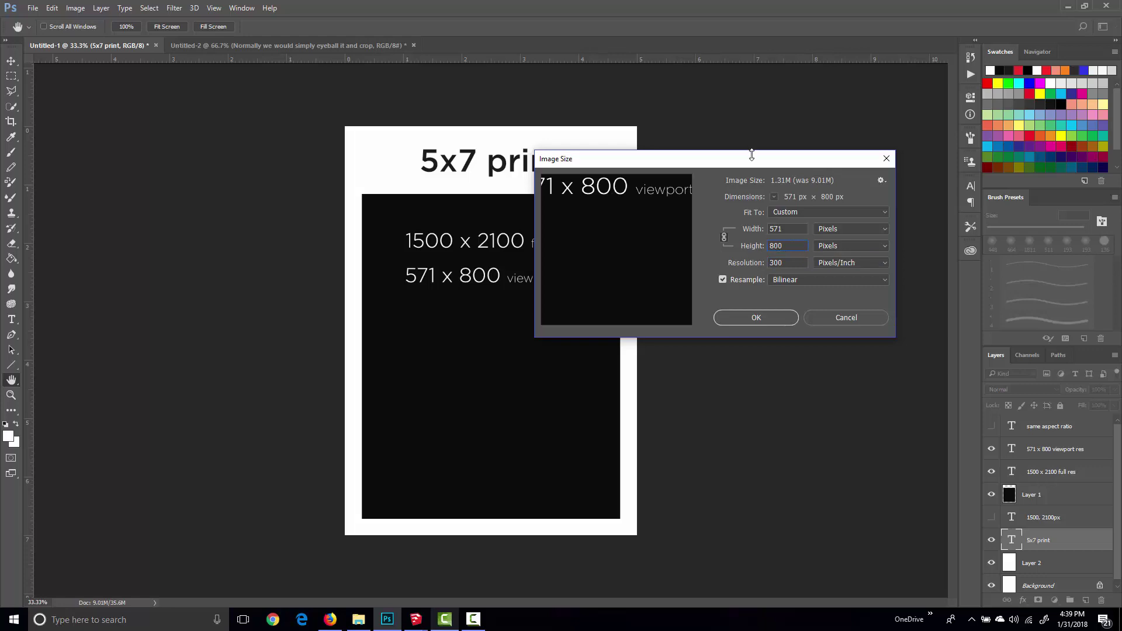
left_click_drag(774, 163, 866, 192)
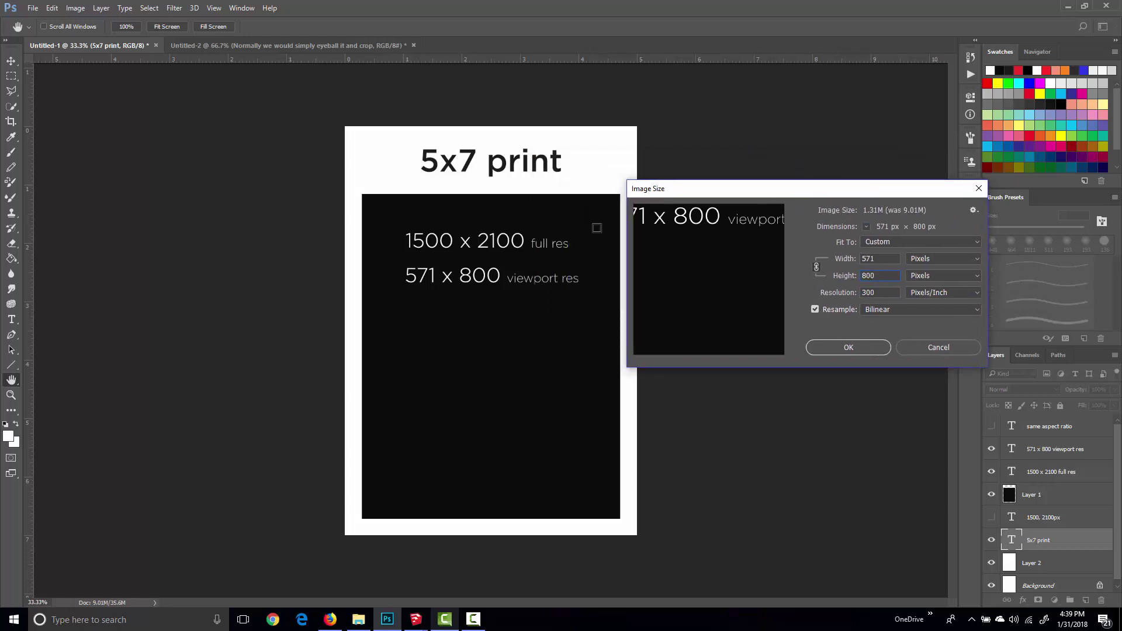
left_click(979, 188)
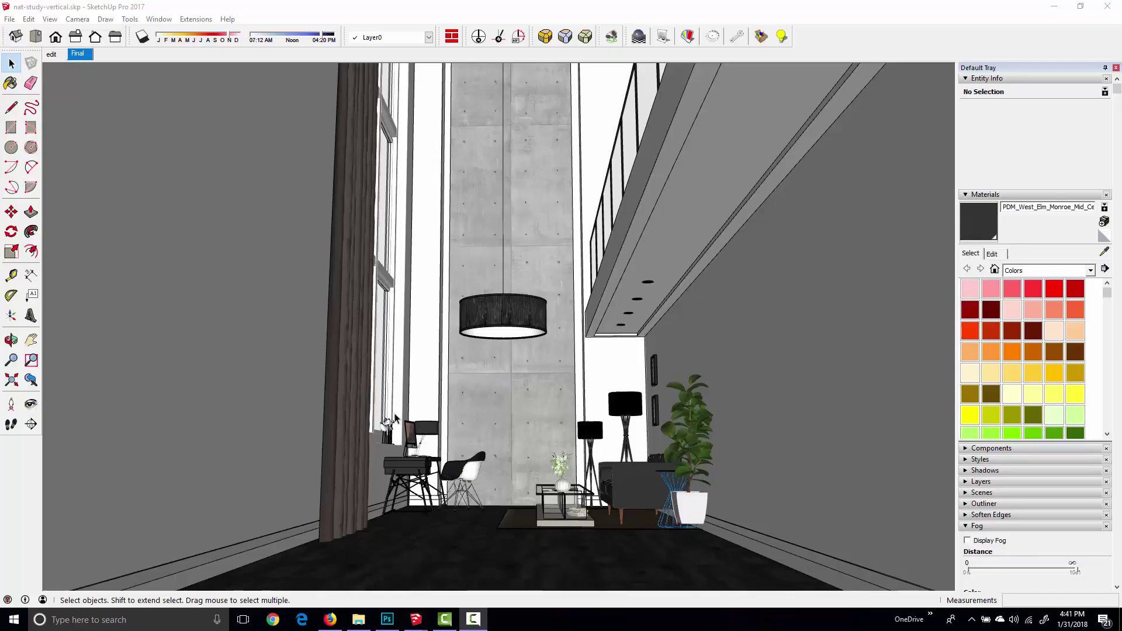
Resize the SketchUp viewport to 571 wide by 800 high with the viewport resizer extension
left_click(199, 19)
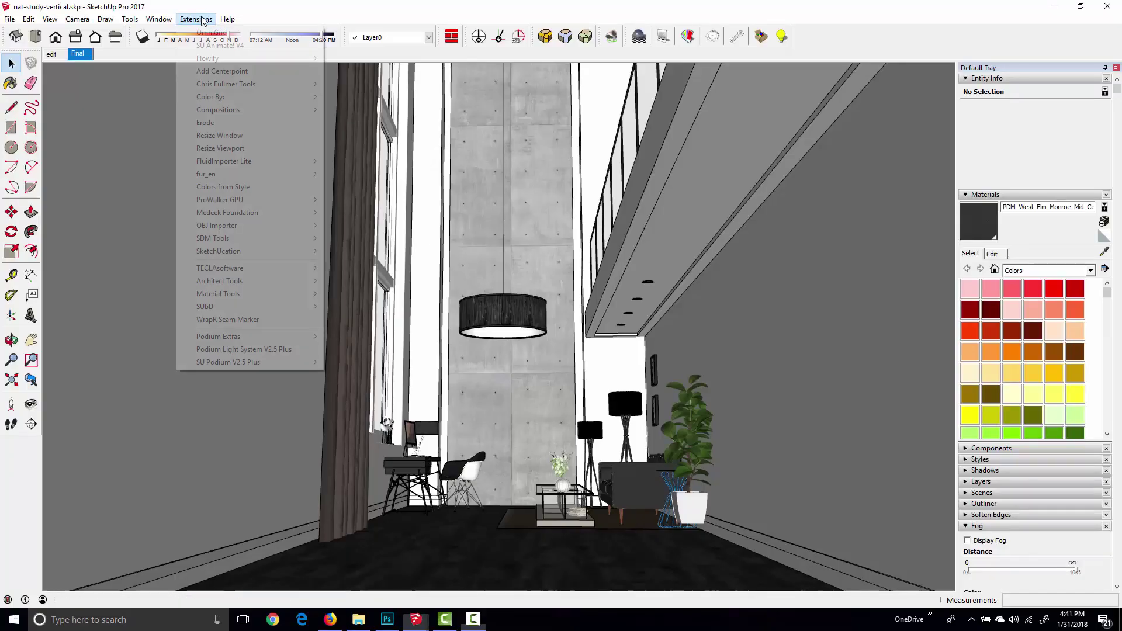
left_click(237, 149)
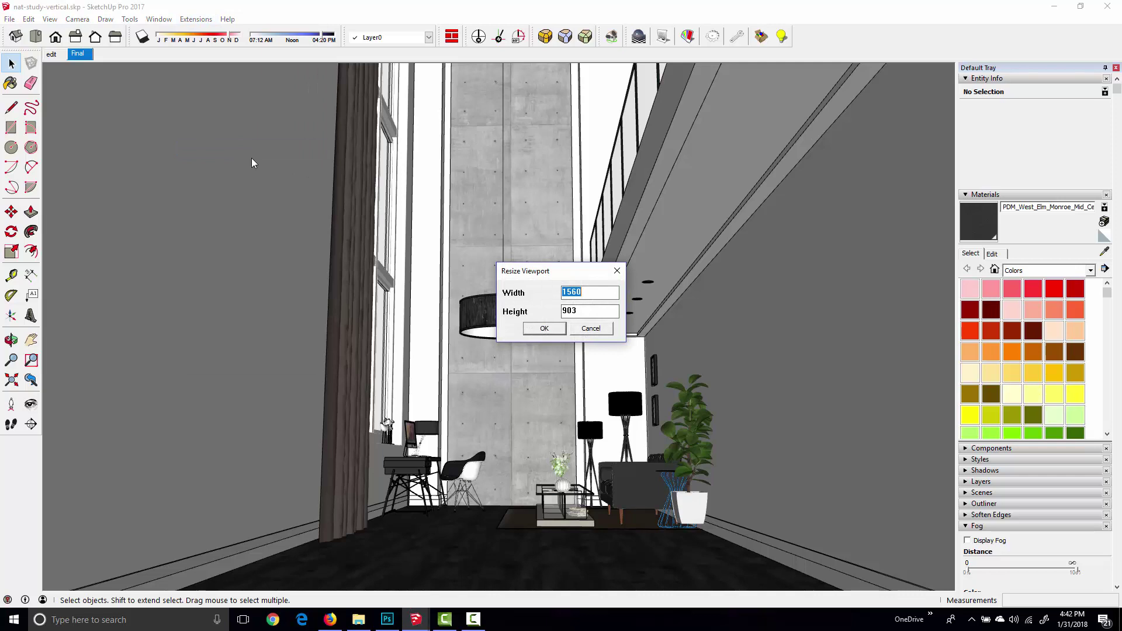
type("571")
key("Tab")
type("800")
left_click(546, 330)
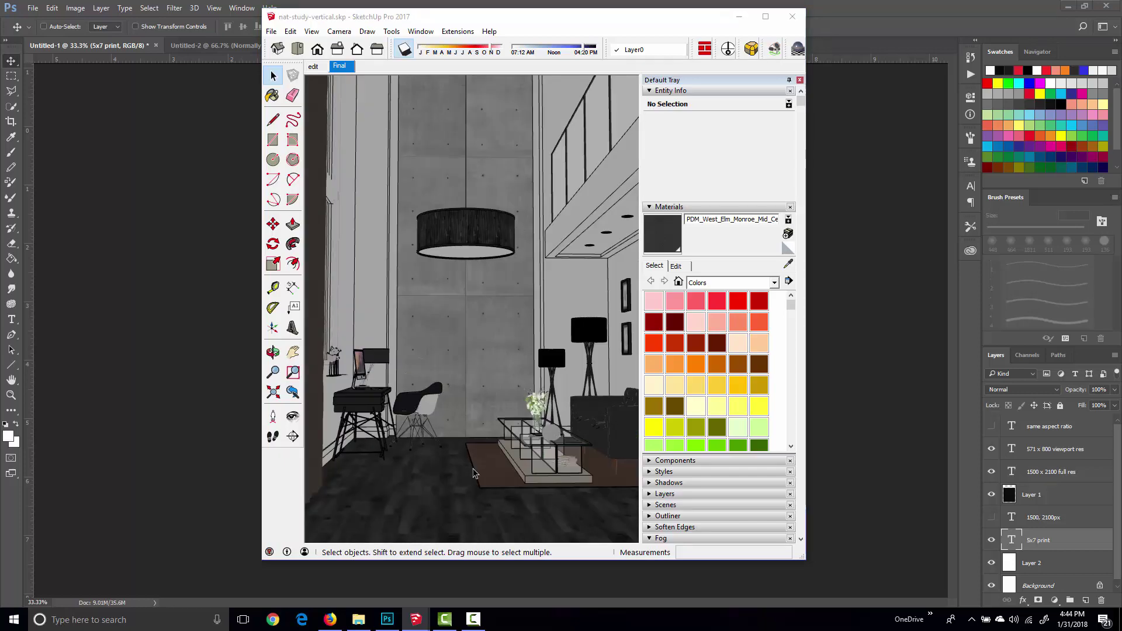
Check the fixed render image size in the Podium options and close the dialog
middle_click_drag(468, 472, 474, 463)
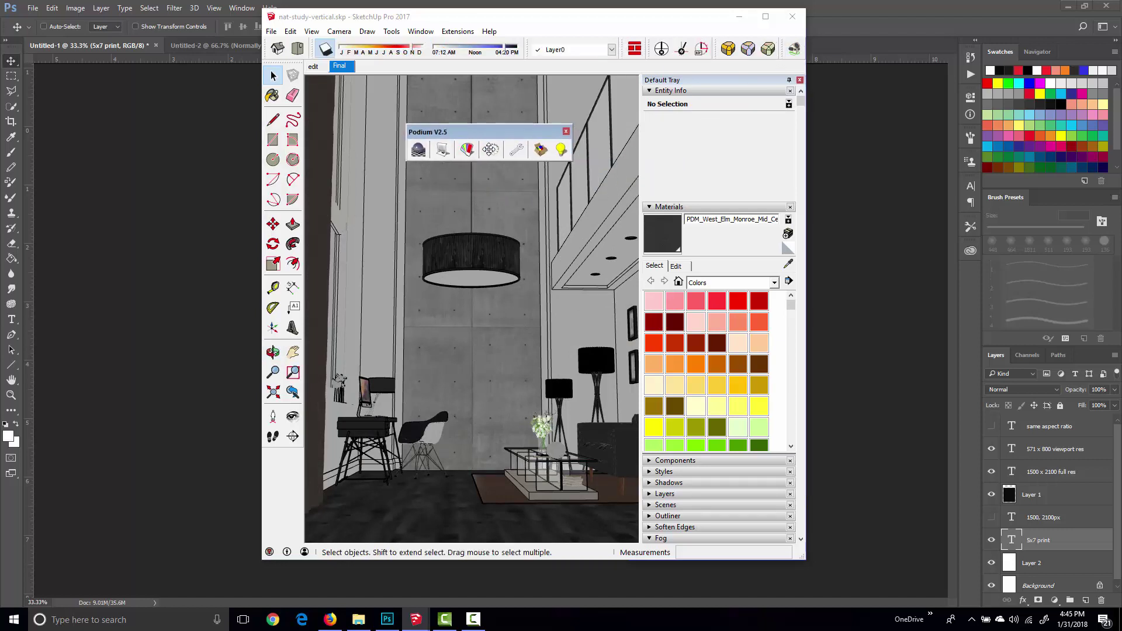
left_click(488, 133)
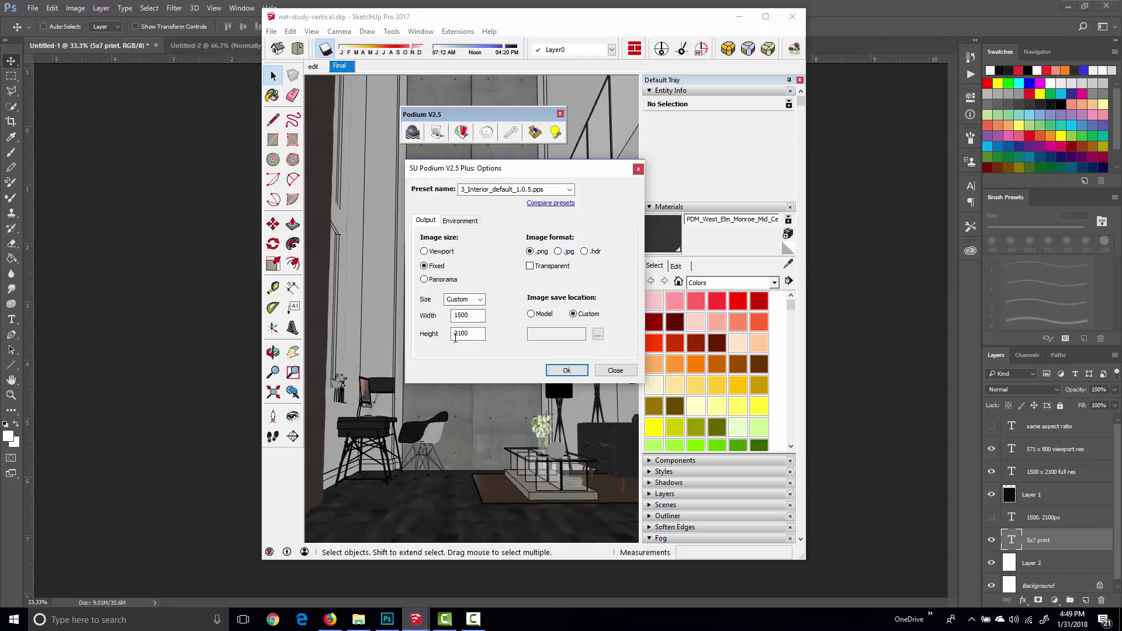
left_click(638, 169)
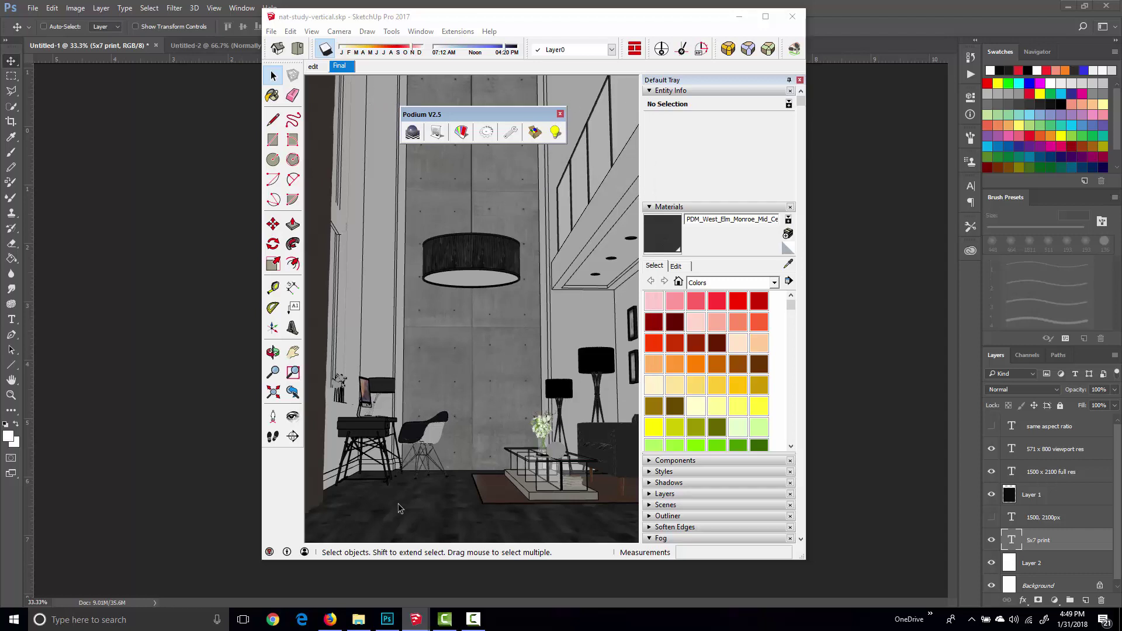